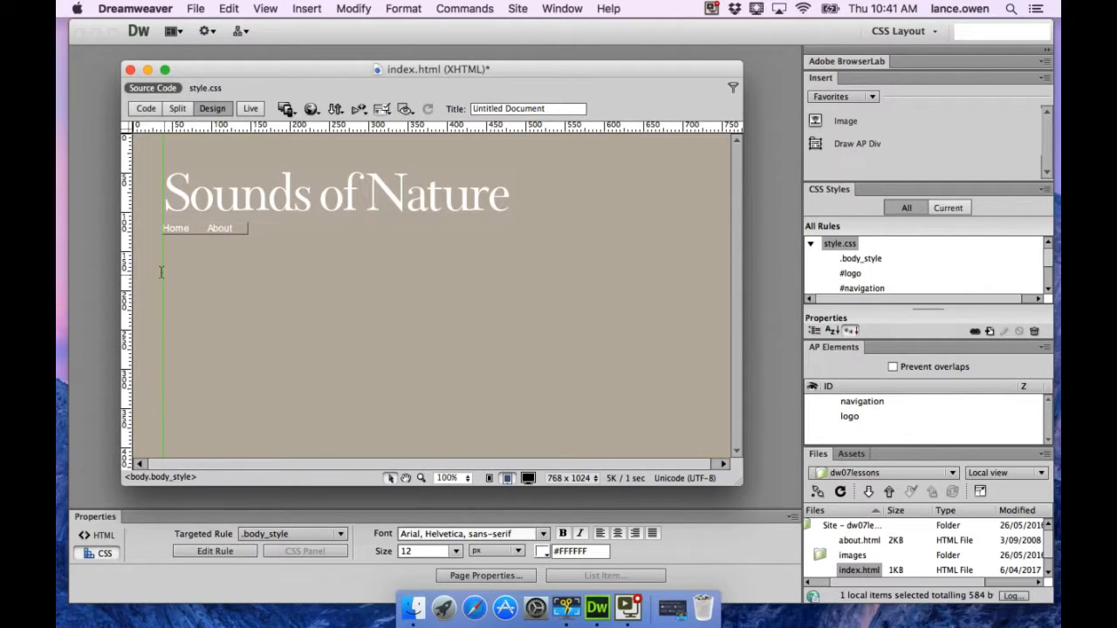
Add a vertical guide to the page and set its location to 494 px.
left_click_drag(120, 277, 221, 279)
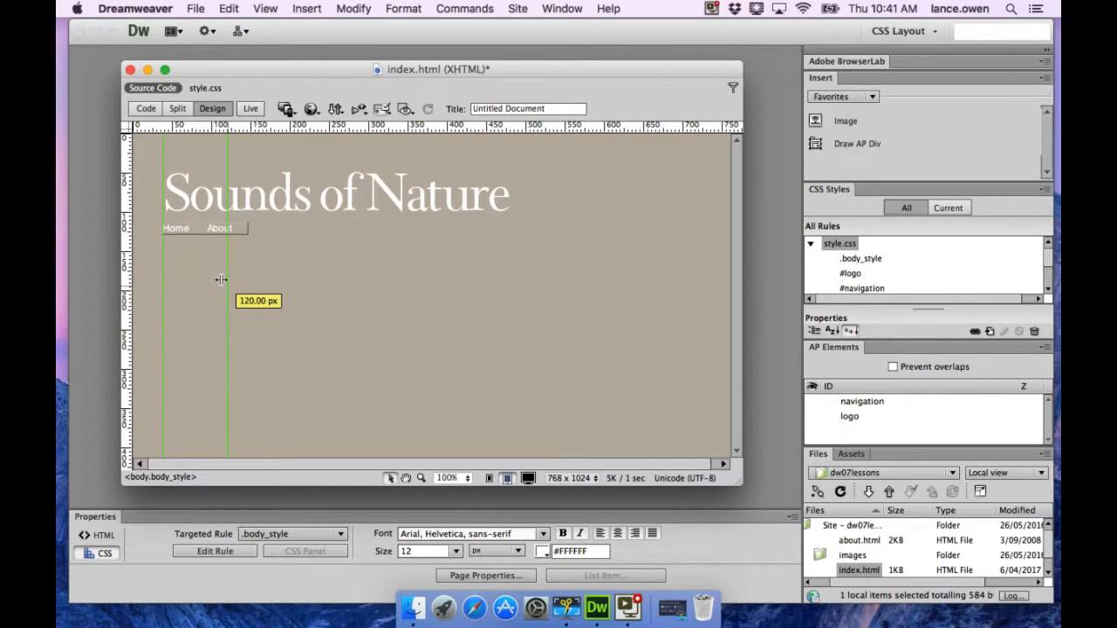
double_click(221, 279)
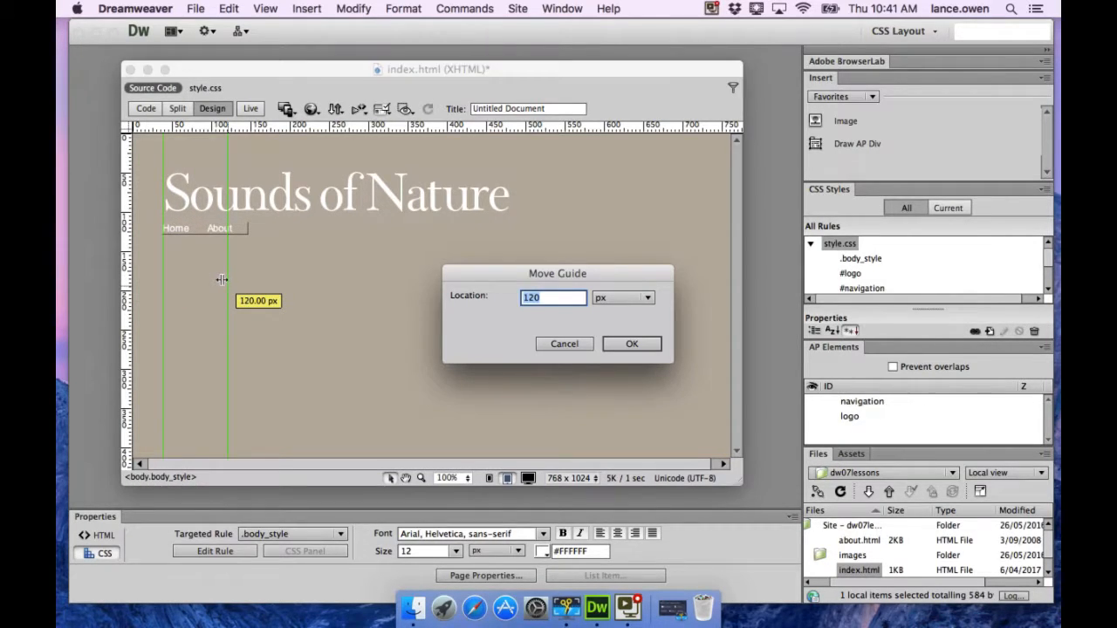
type("494")
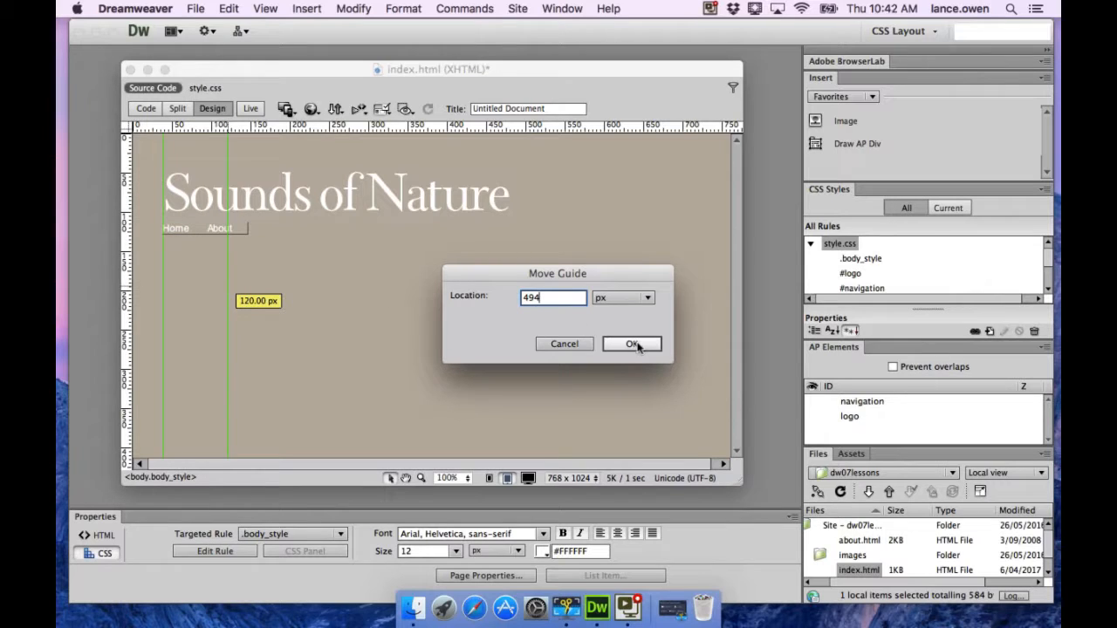
left_click(632, 345)
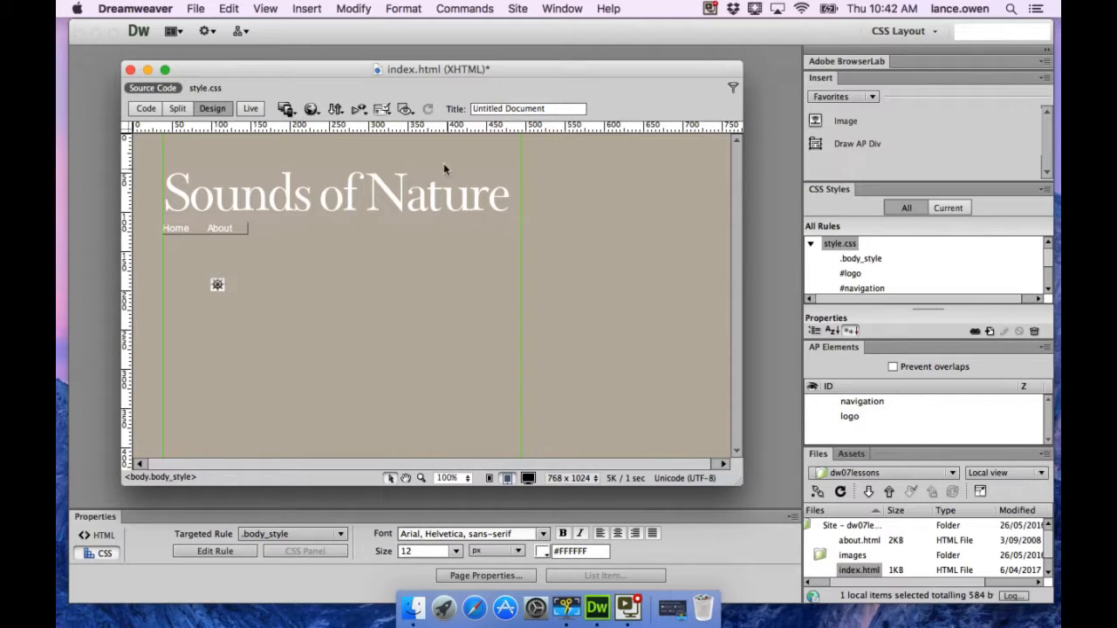
Add a horizontal guide at 152 px and a second one below it at about 380 px.
left_click_drag(347, 120, 347, 165)
double_click(346, 164)
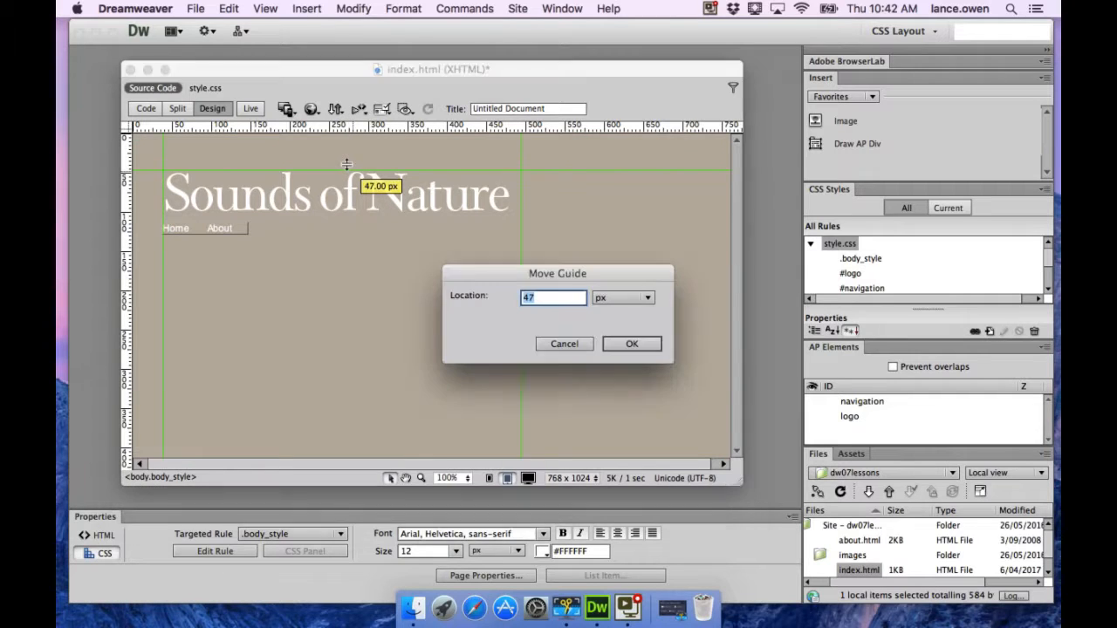
type("152")
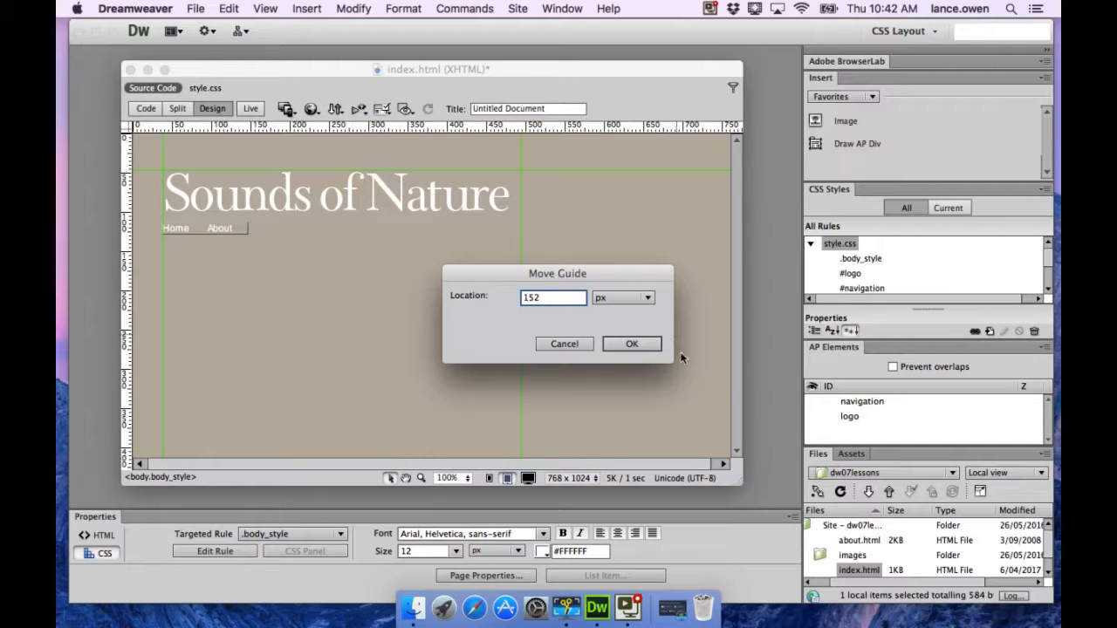
left_click(632, 344)
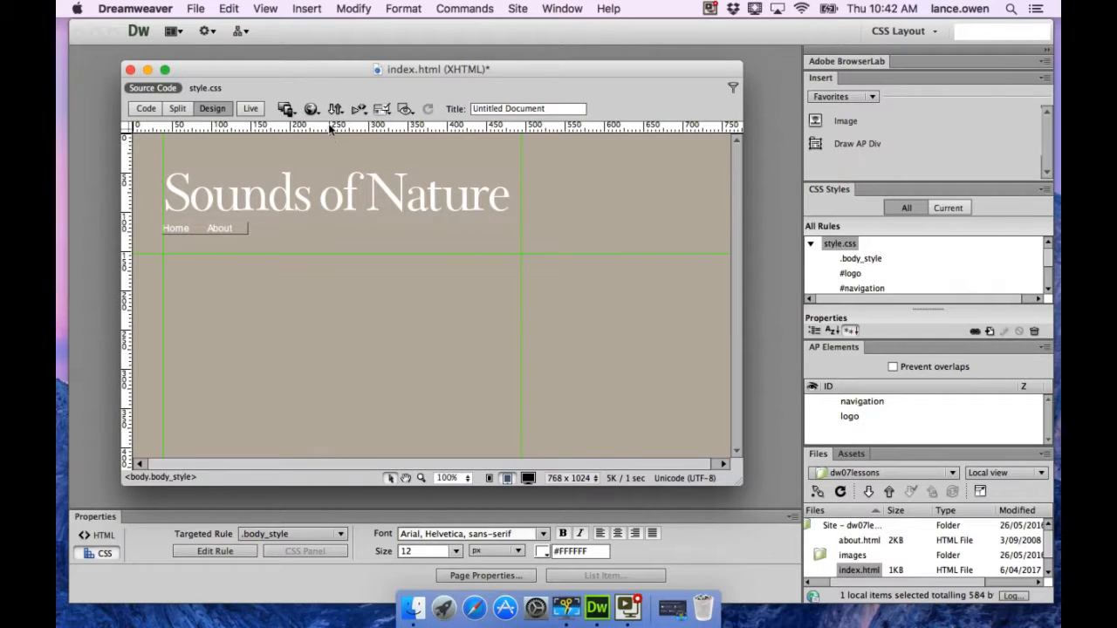
left_click_drag(331, 127, 350, 426)
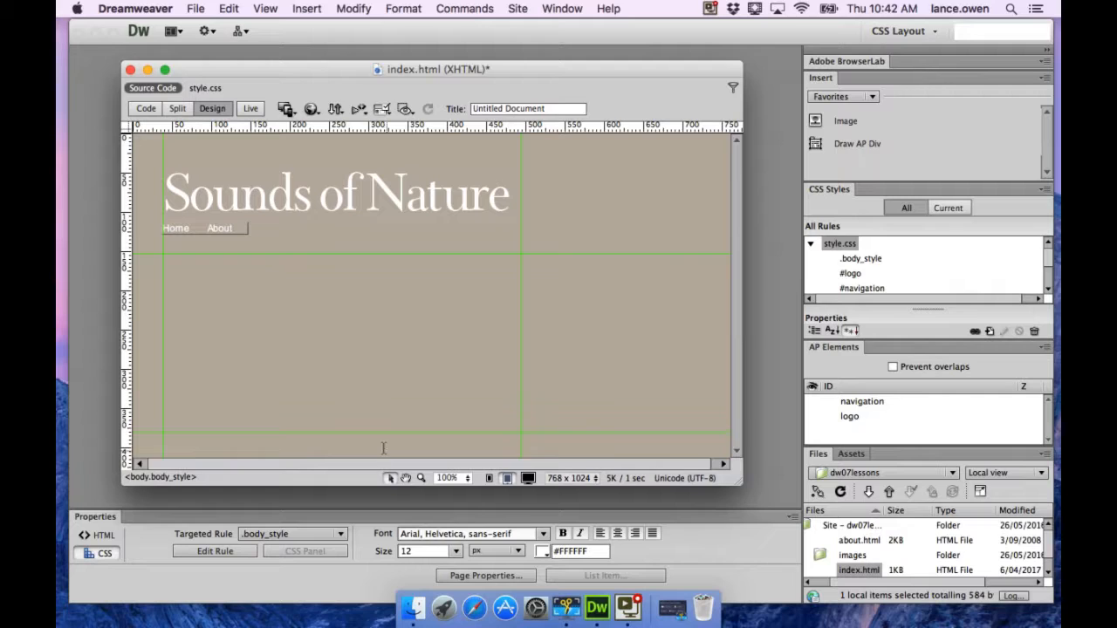
Check the positions of the vertical and horizontal guides and the distances between them.
mouse_move(155, 337)
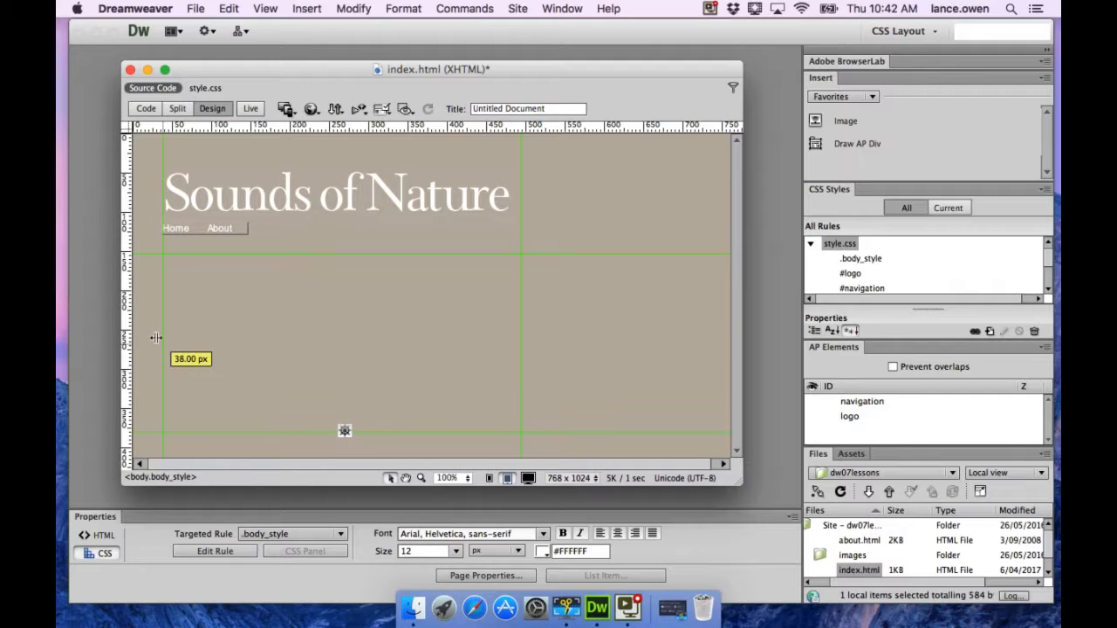
mouse_move(514, 357)
mouse_move(408, 248)
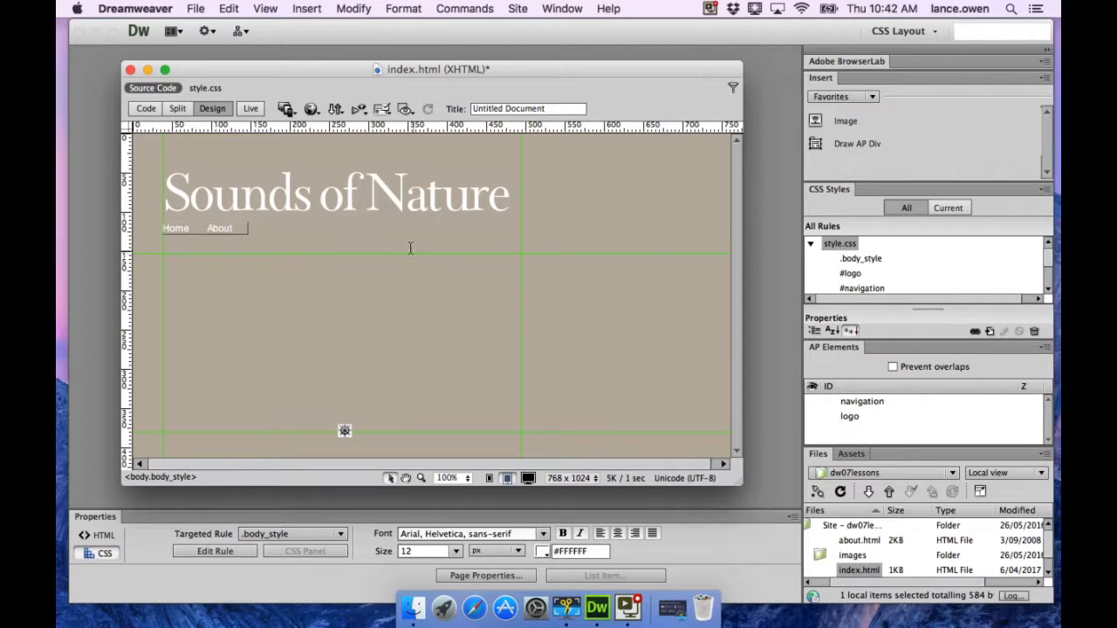
mouse_move(411, 425)
mouse_move(515, 327)
mouse_move(325, 247)
key("super")
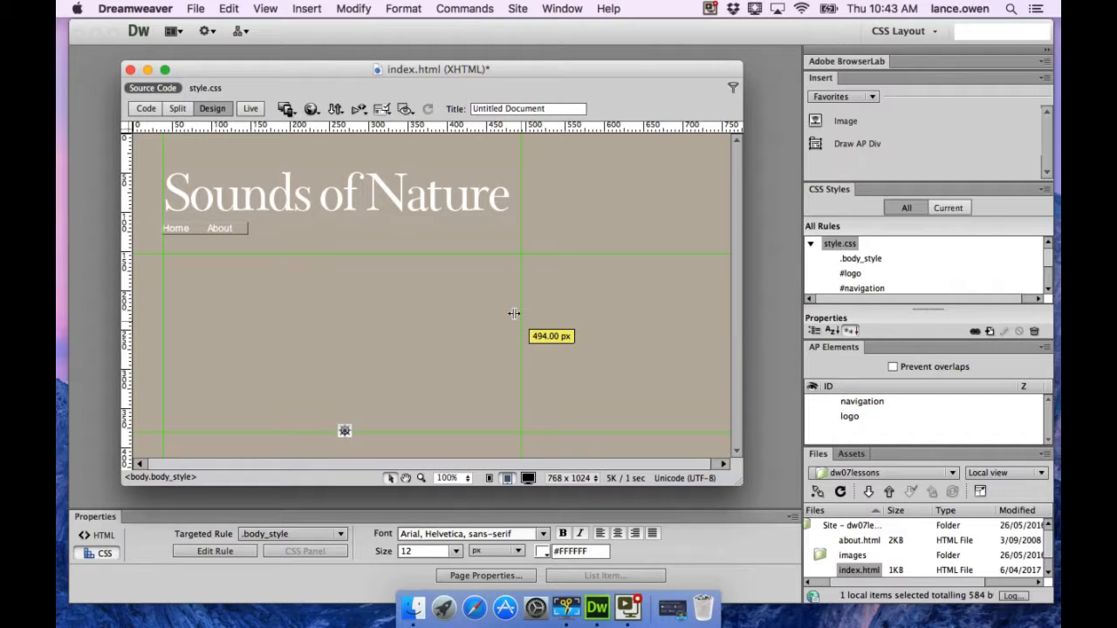
left_click_drag(515, 313, 514, 314)
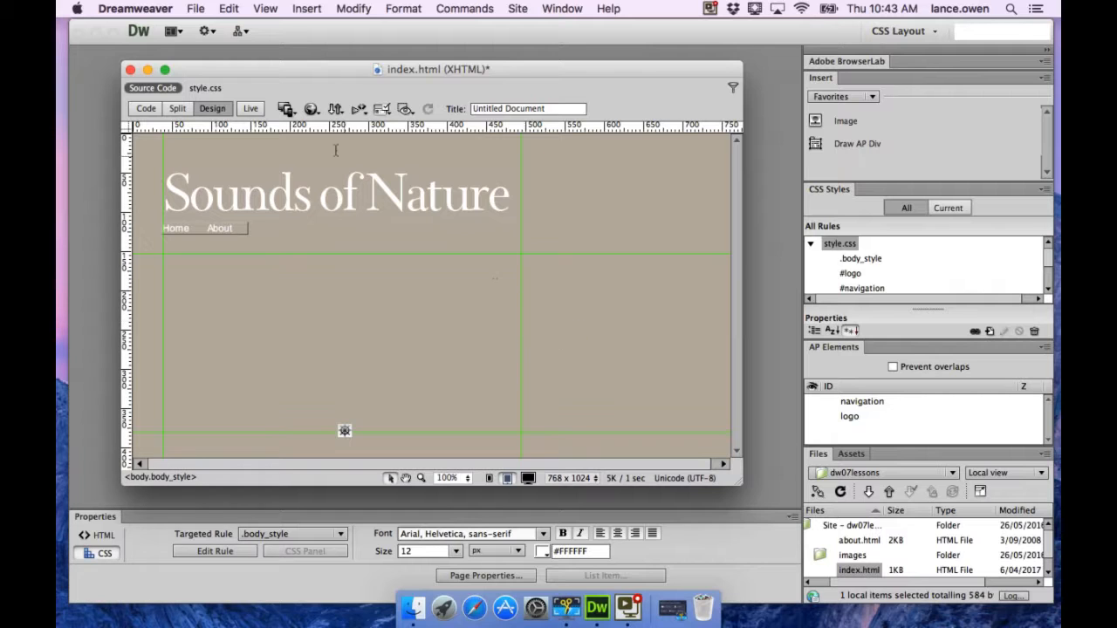
Switch Snap To Guides off and back on.
left_click(264, 10)
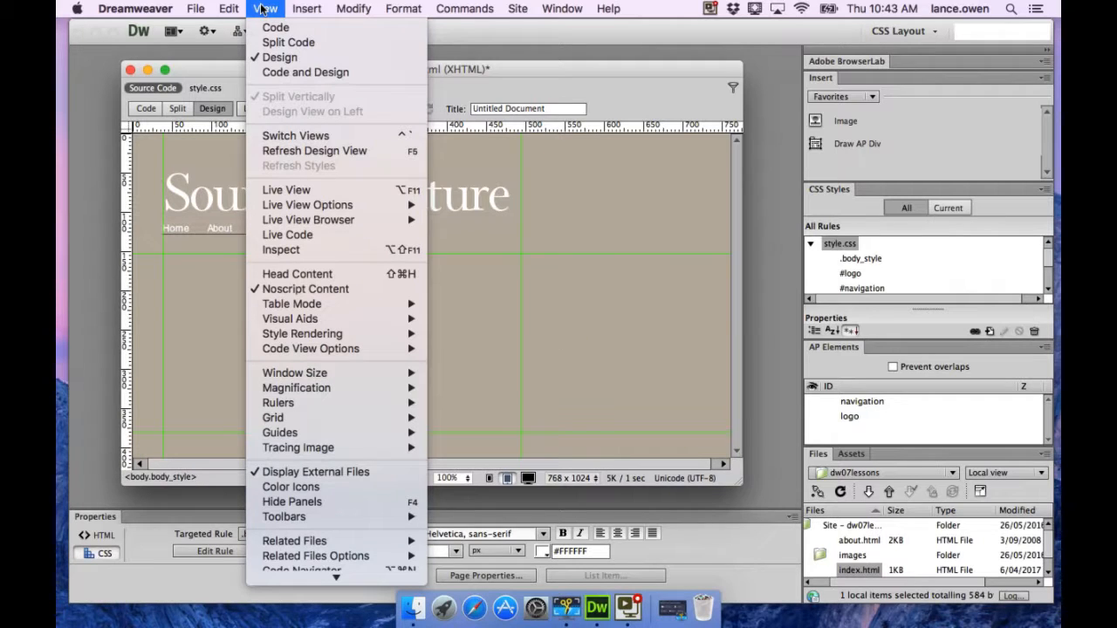
mouse_move(299, 433)
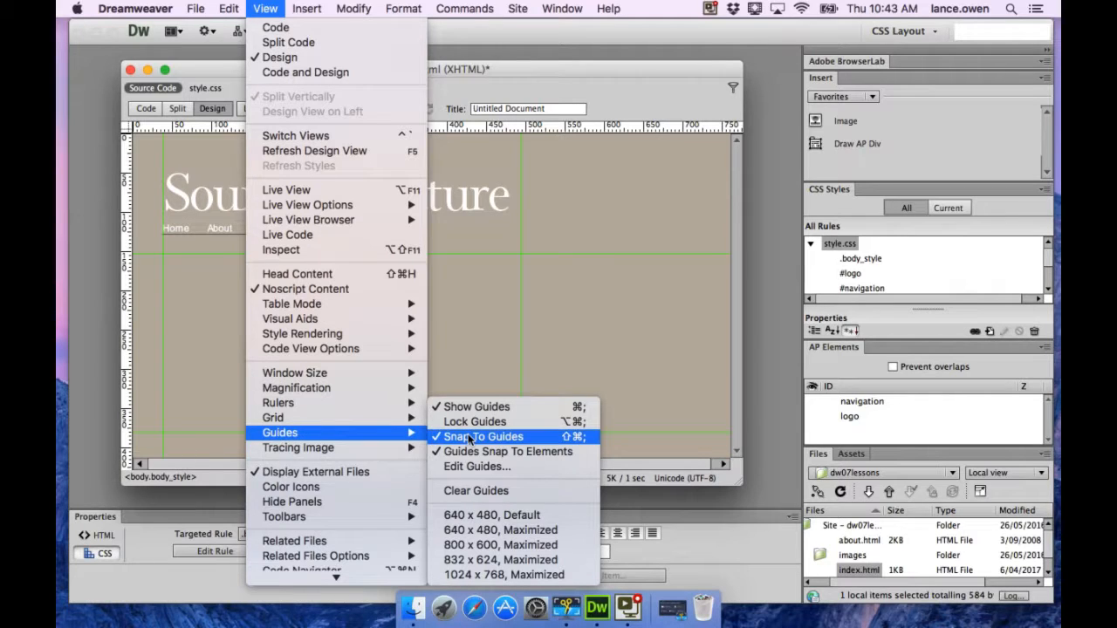
left_click(468, 437)
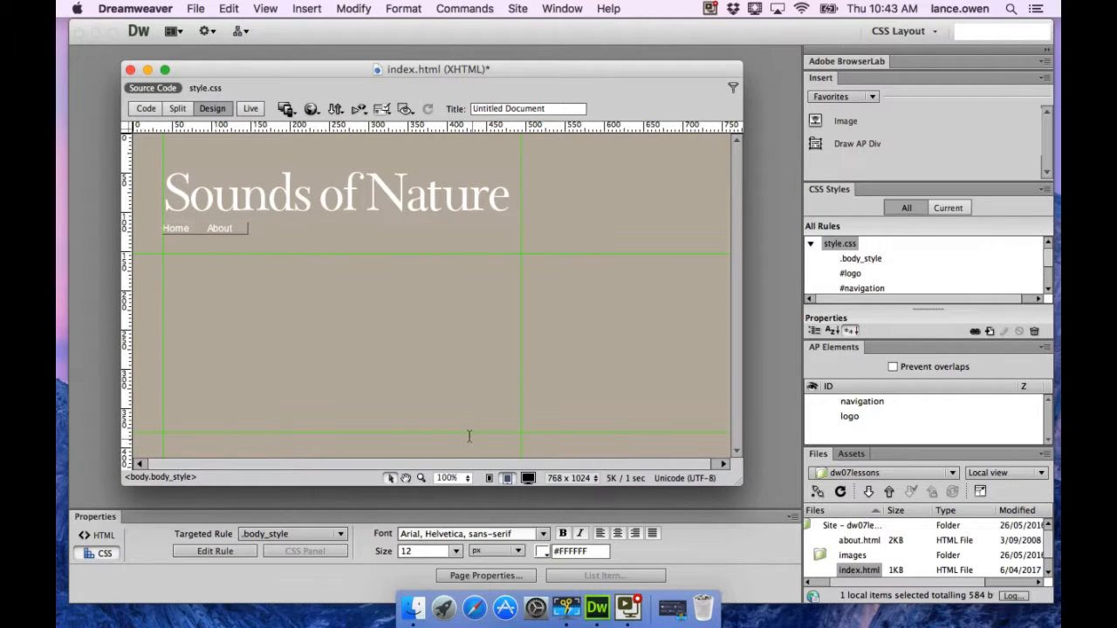
left_click(262, 9)
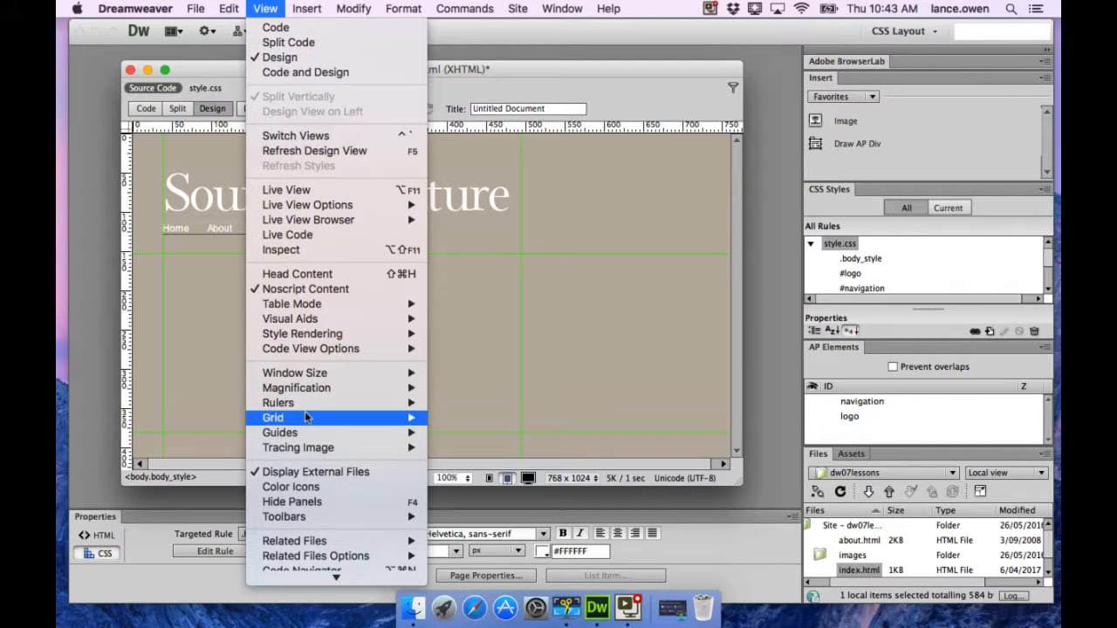
mouse_move(303, 434)
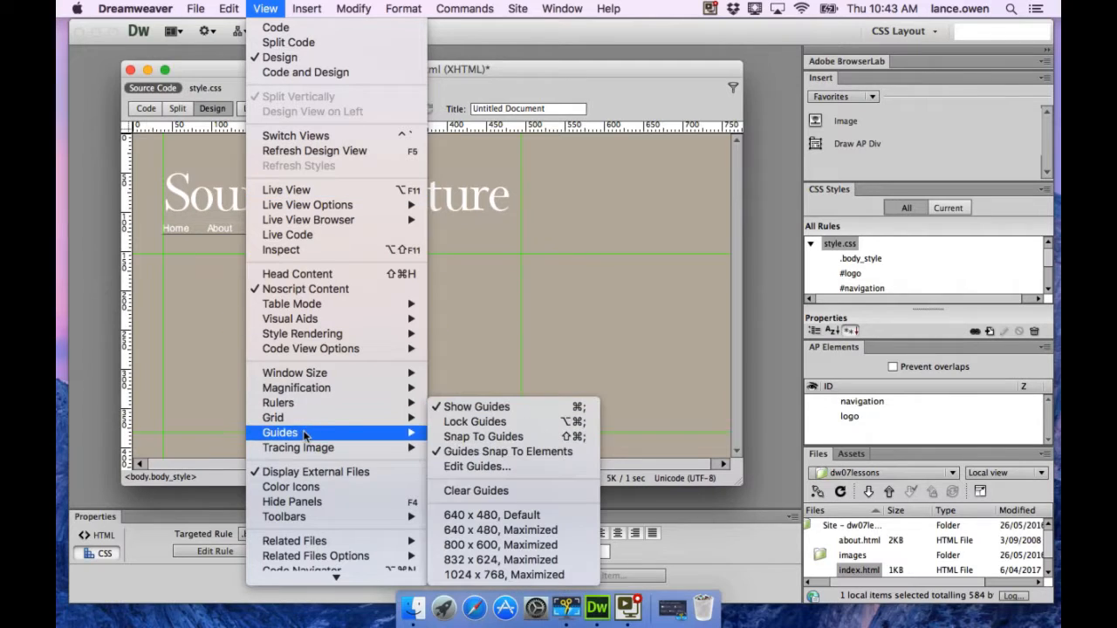
left_click(451, 435)
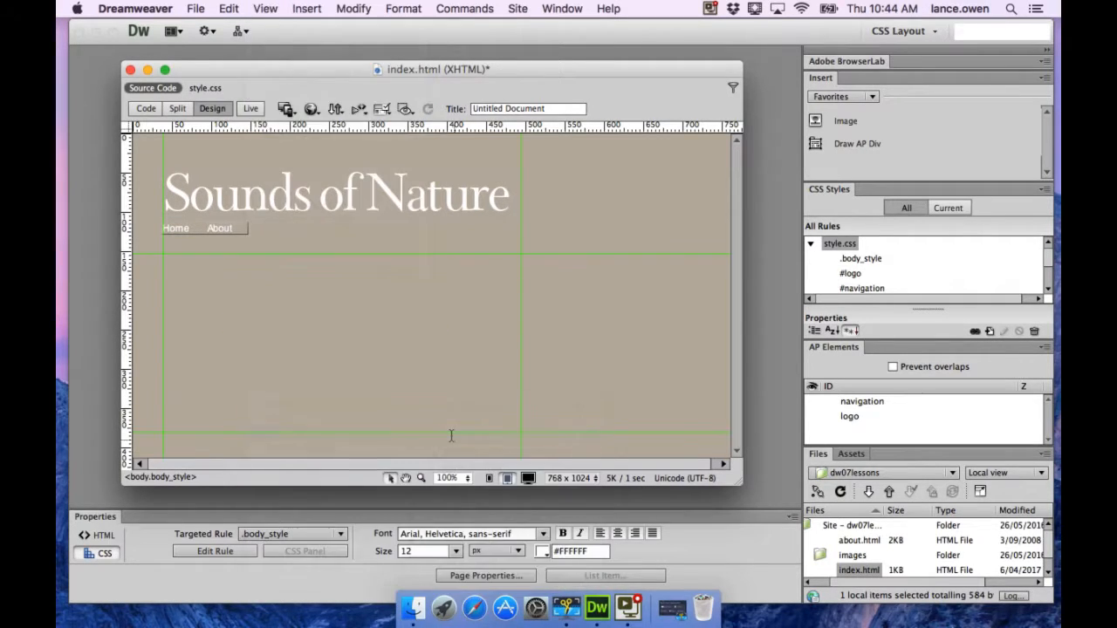
Review the guide settings for colours, visibility, locking and snapping, and accept them.
left_click(263, 8)
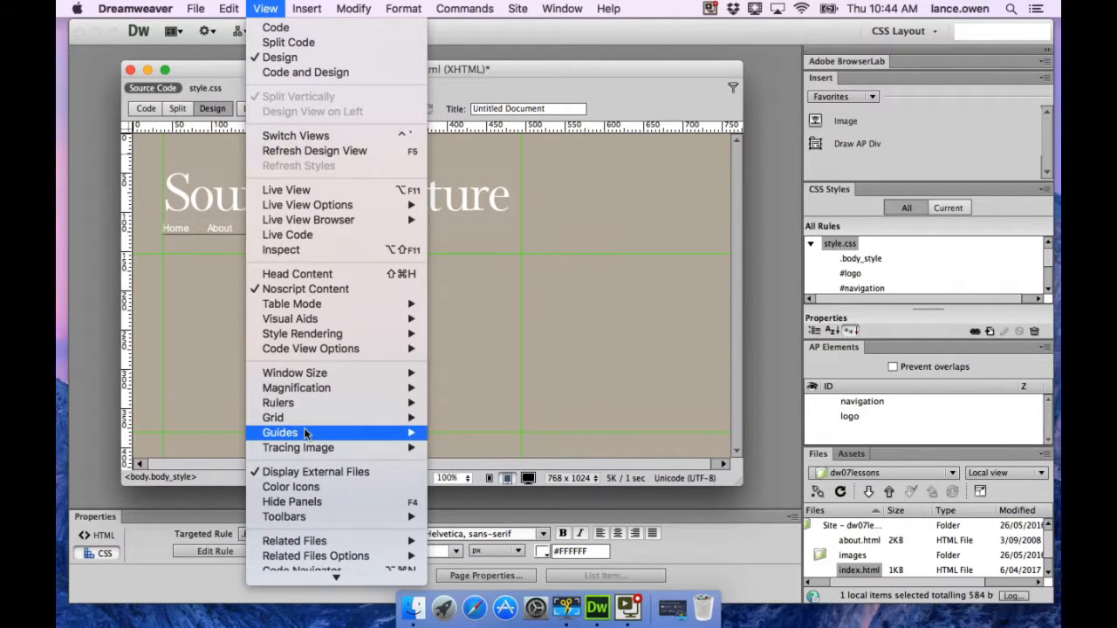
mouse_move(307, 433)
left_click(476, 465)
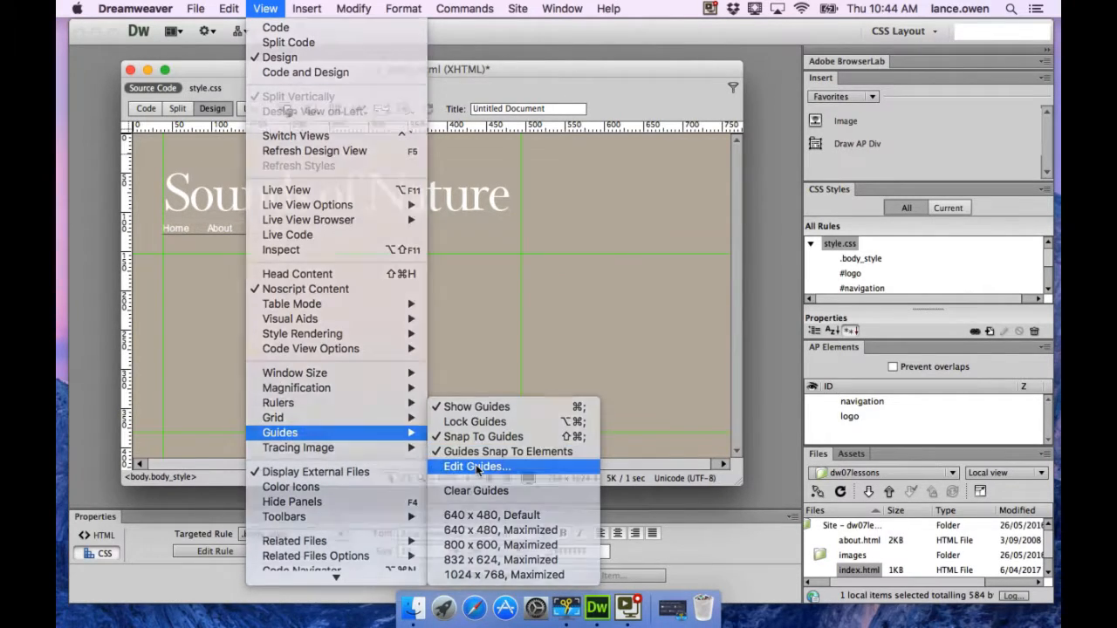
left_click_drag(461, 199, 602, 161)
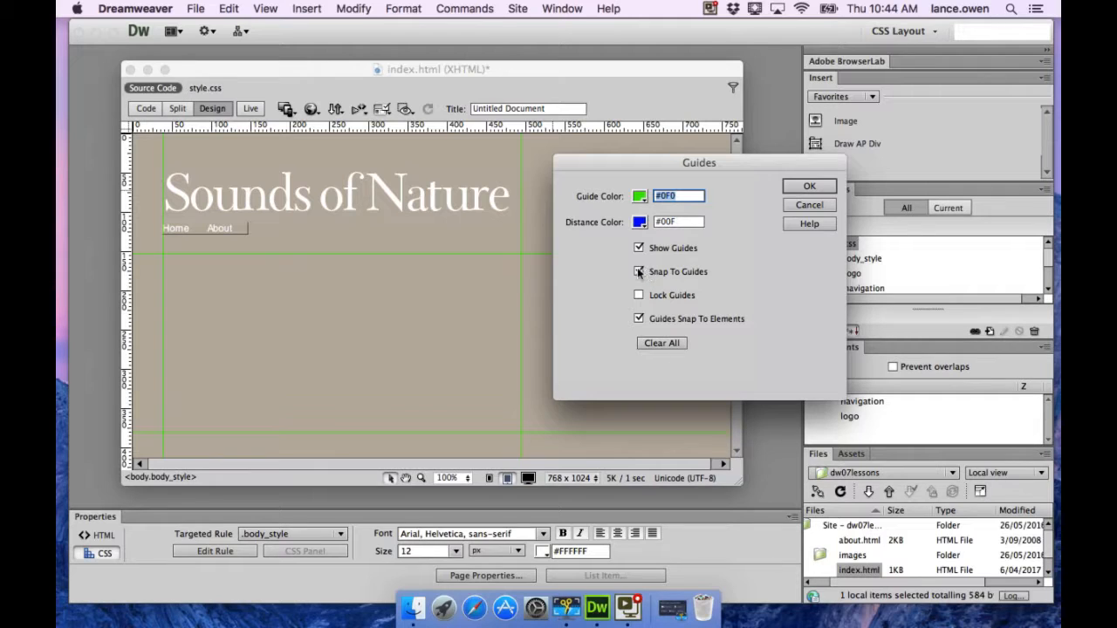
left_click(810, 186)
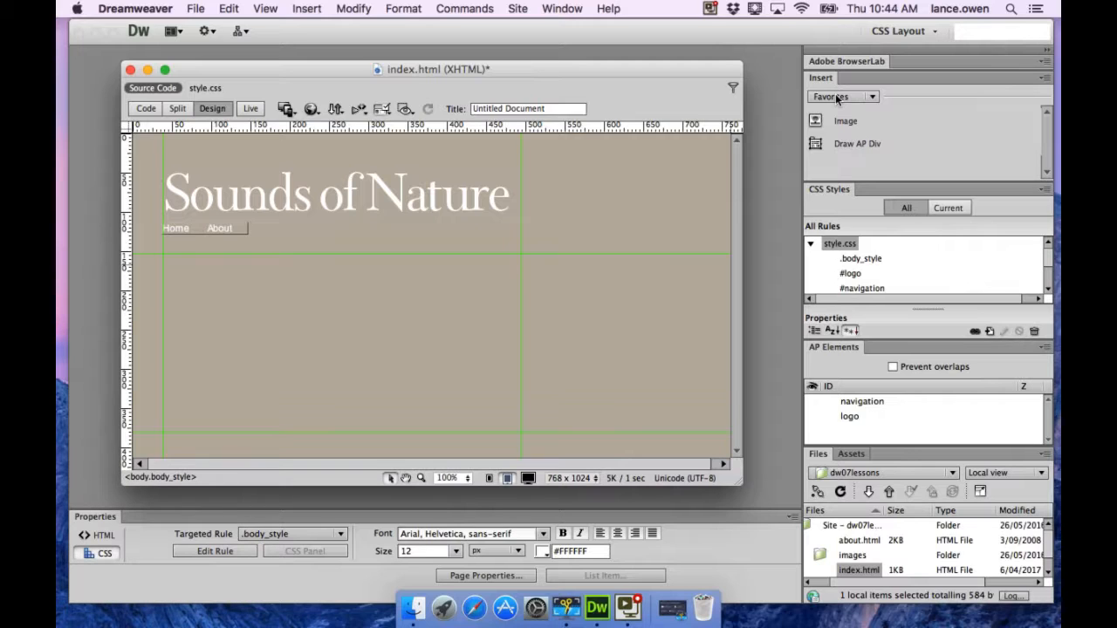
Draw an AP Div below the navigation and snap it to the four guides, 456 px wide and 228 px high.
left_click(851, 144)
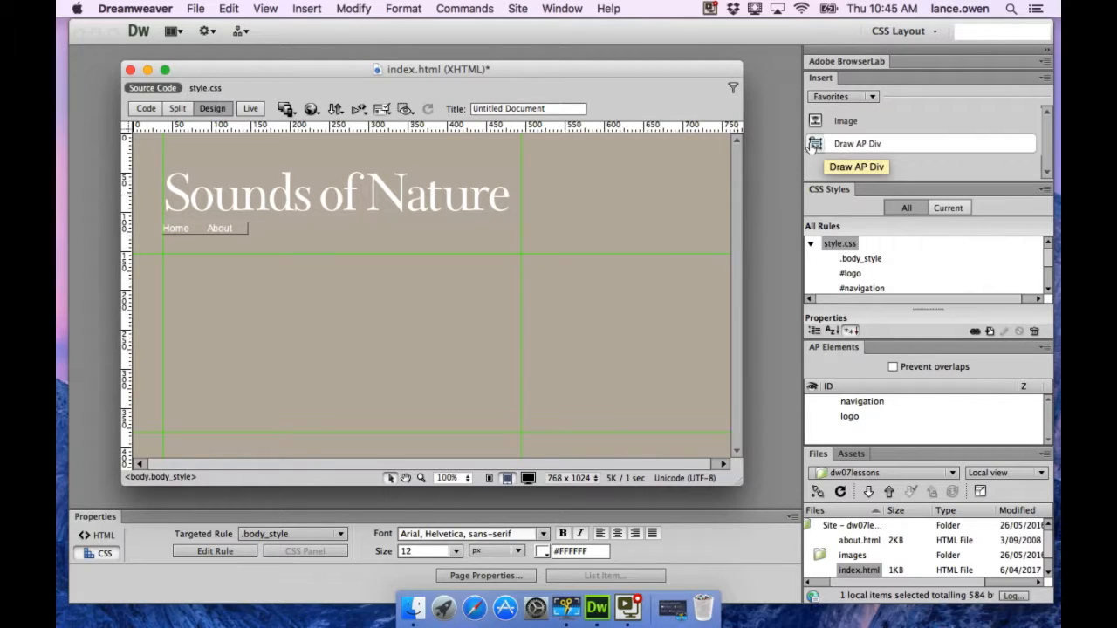
left_click_drag(188, 270, 494, 412)
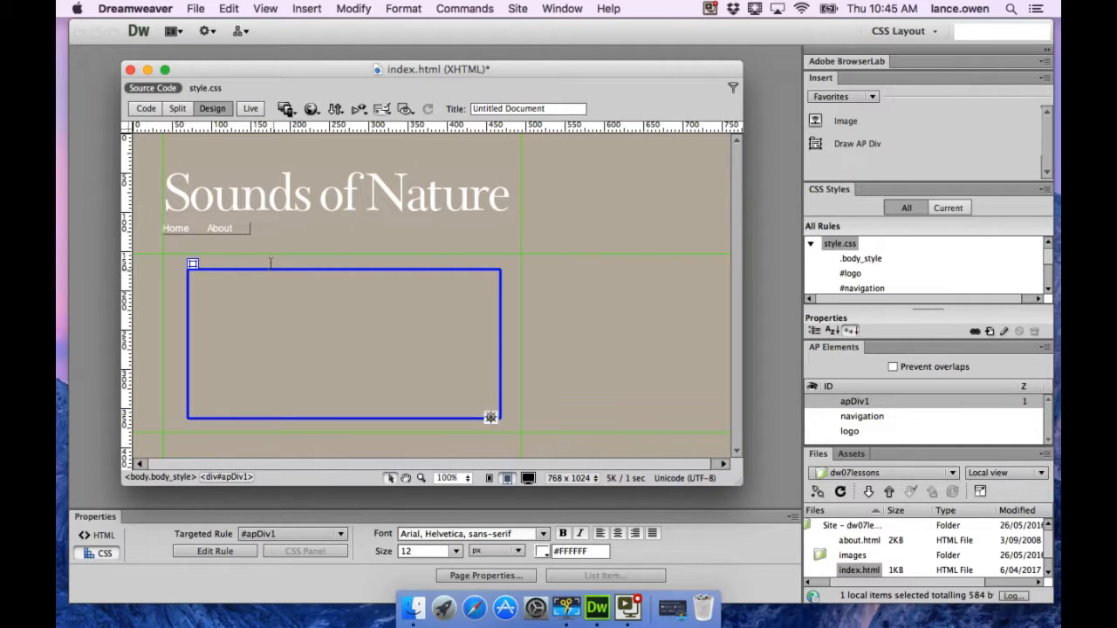
left_click_drag(268, 261, 245, 250)
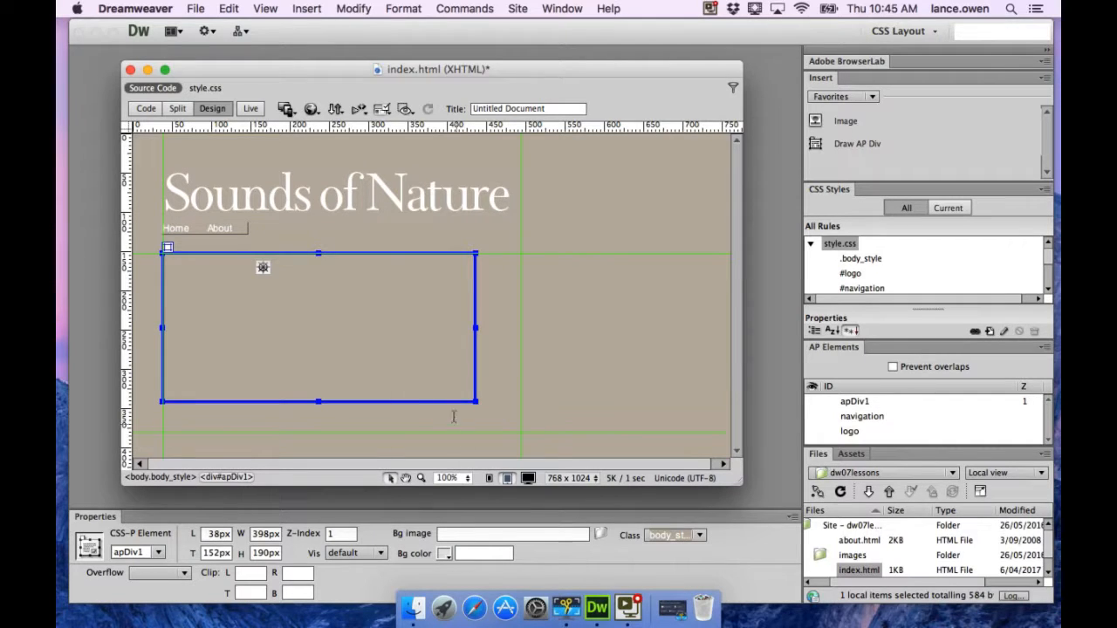
left_click_drag(476, 401, 521, 430)
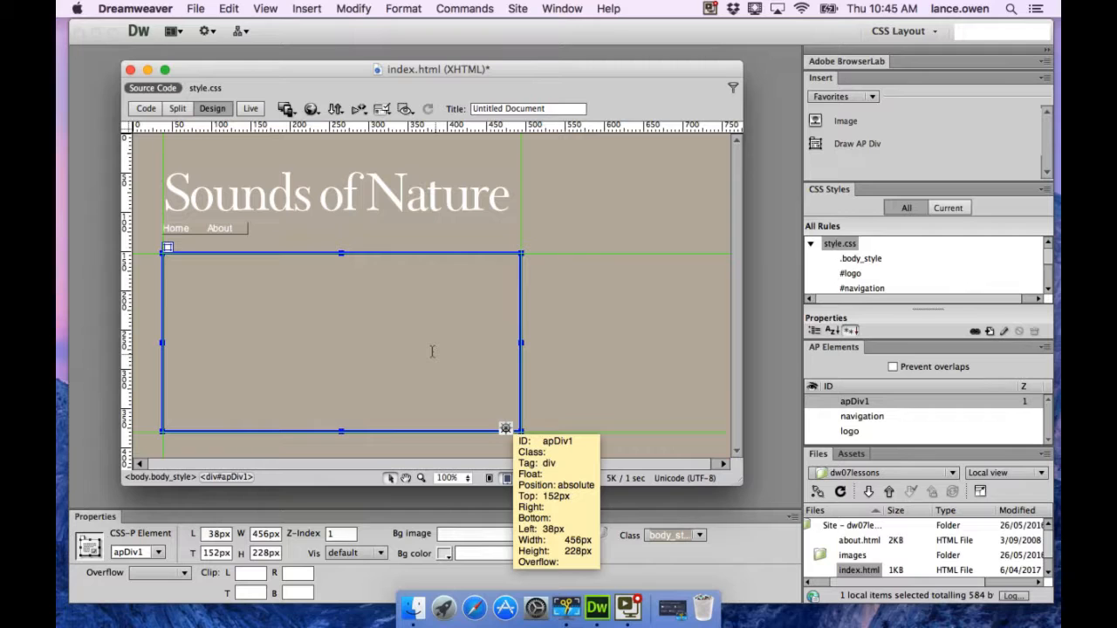
Insert hp_photo.jpg into the new AP Div from the images folder of dw07lessons in the Desktop's Dreamweaver folder.
left_click(170, 300)
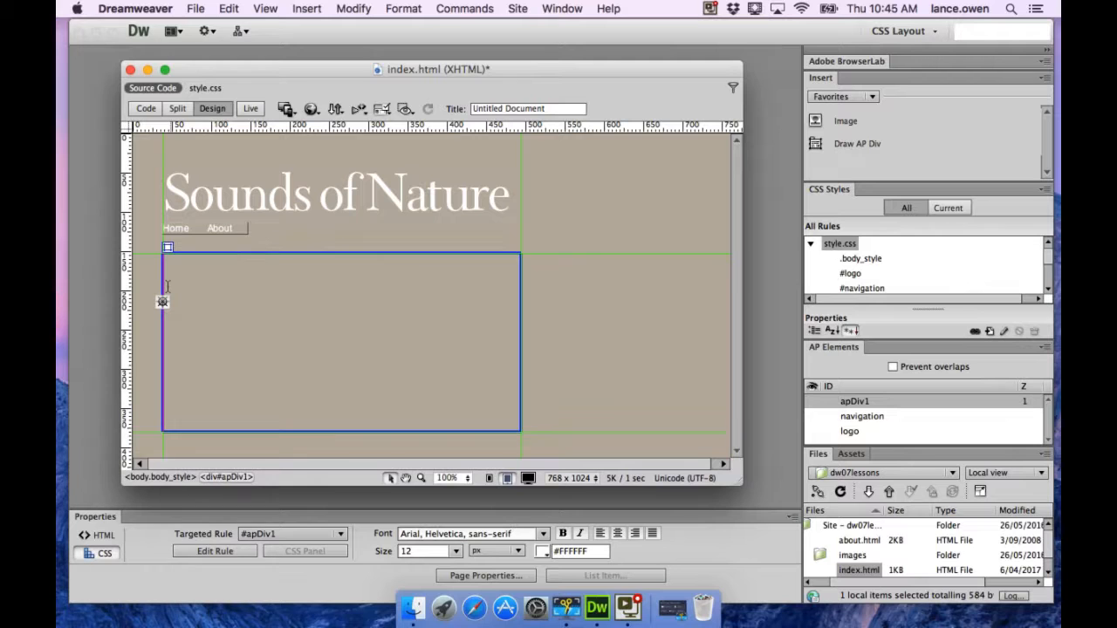
left_click(839, 123)
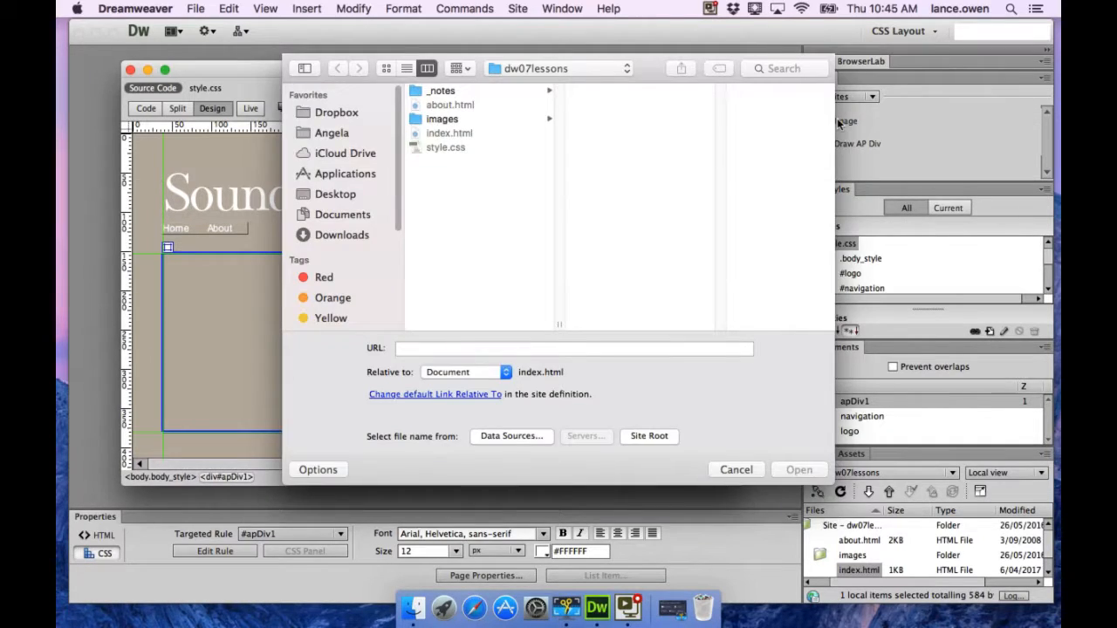
left_click(335, 193)
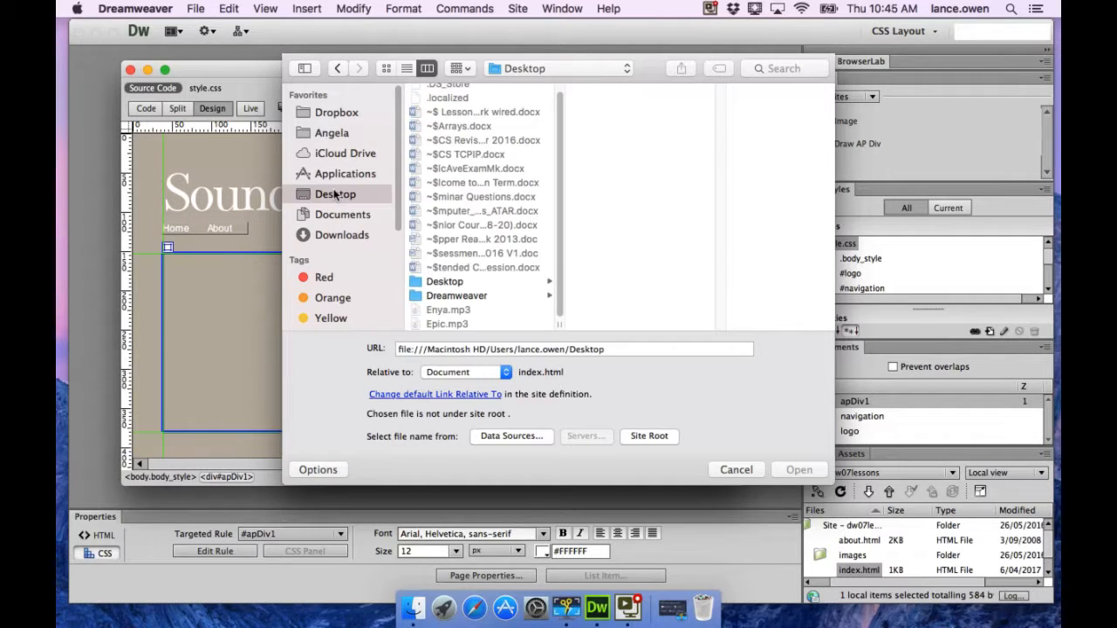
left_click(447, 295)
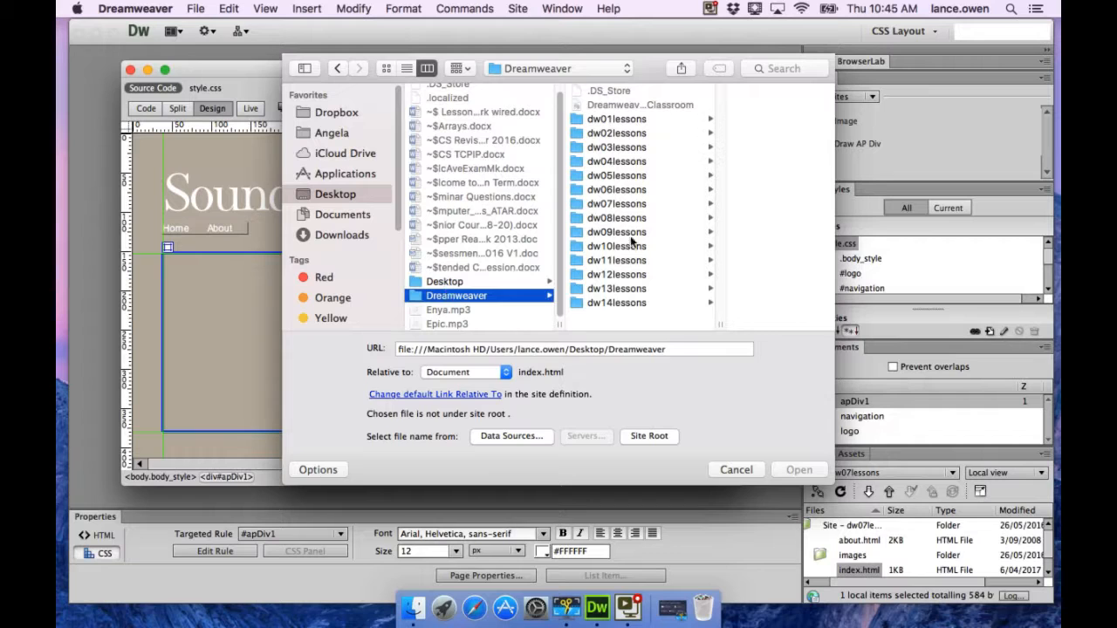
left_click(612, 206)
left_click(718, 119)
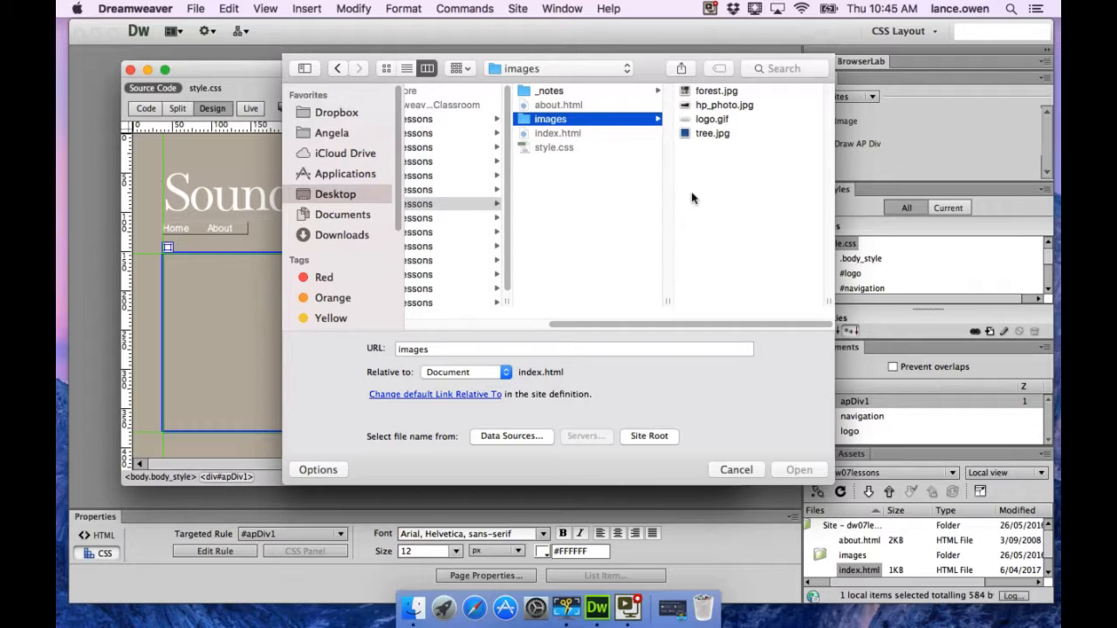
left_click(722, 106)
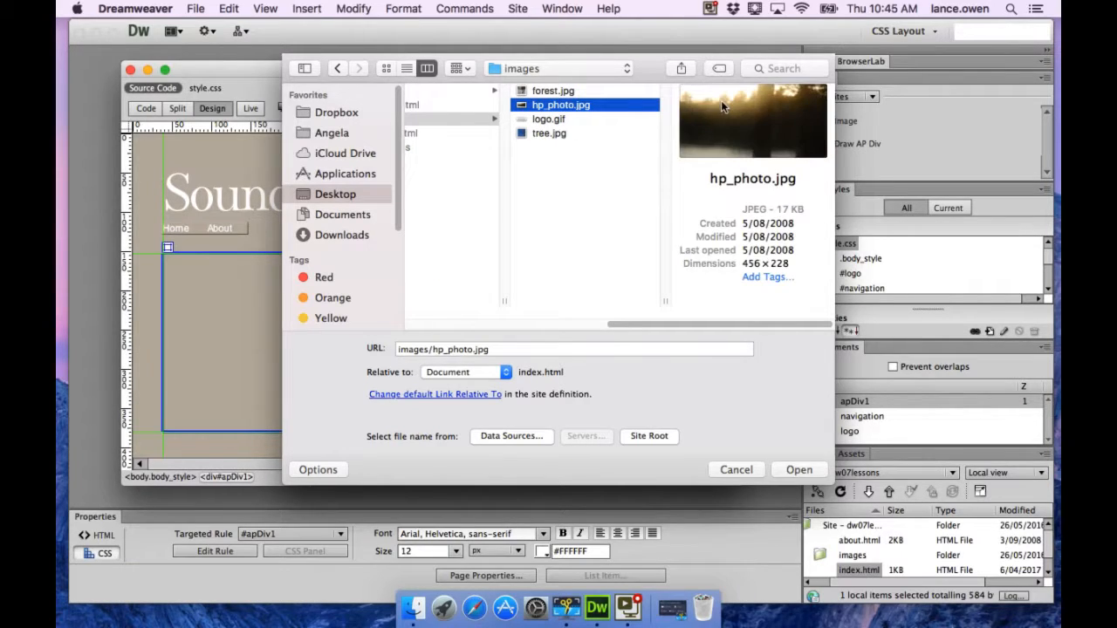
left_click(792, 466)
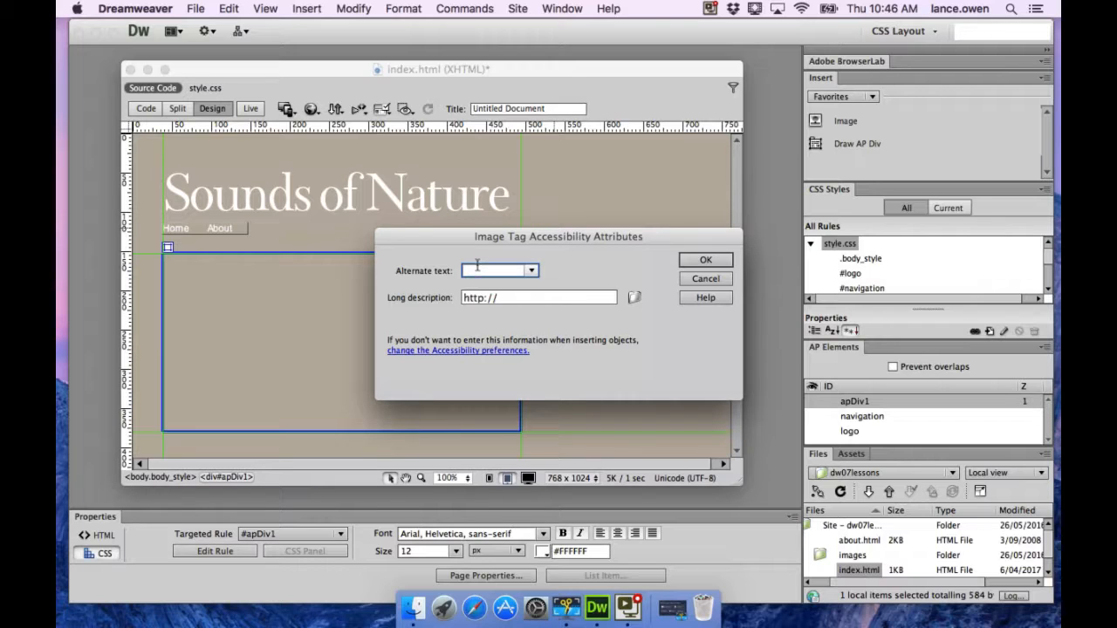
Give the inserted image the alternate text "Soothing Lakefront".
type("Soothing")
type(" Lakefront")
left_click(706, 260)
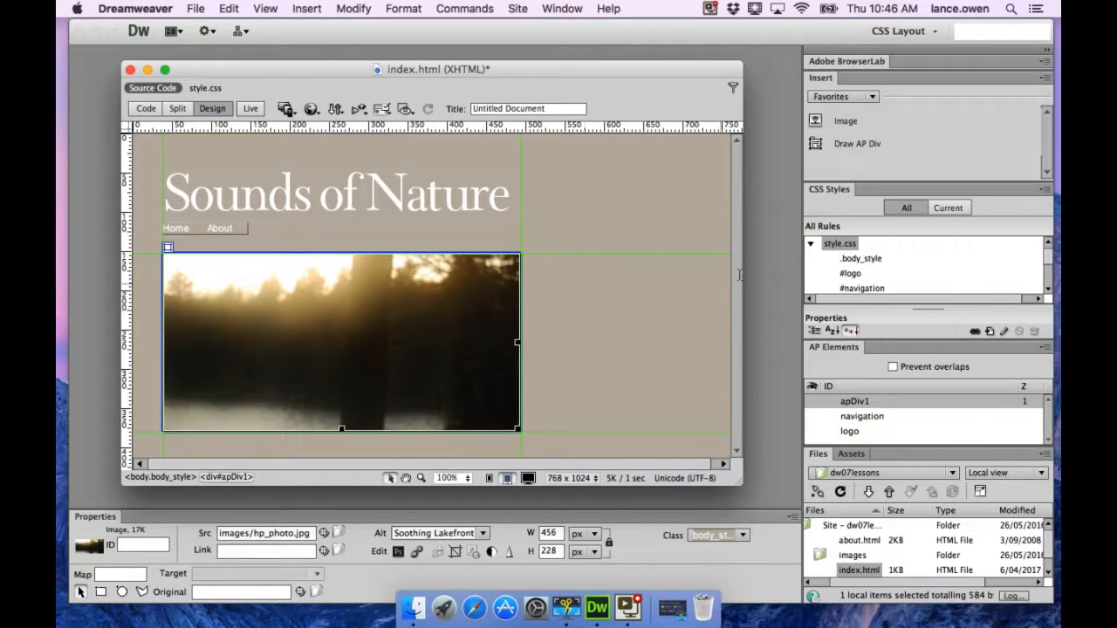
Save all open files and preview index.html in the Safari browser.
left_click(189, 10)
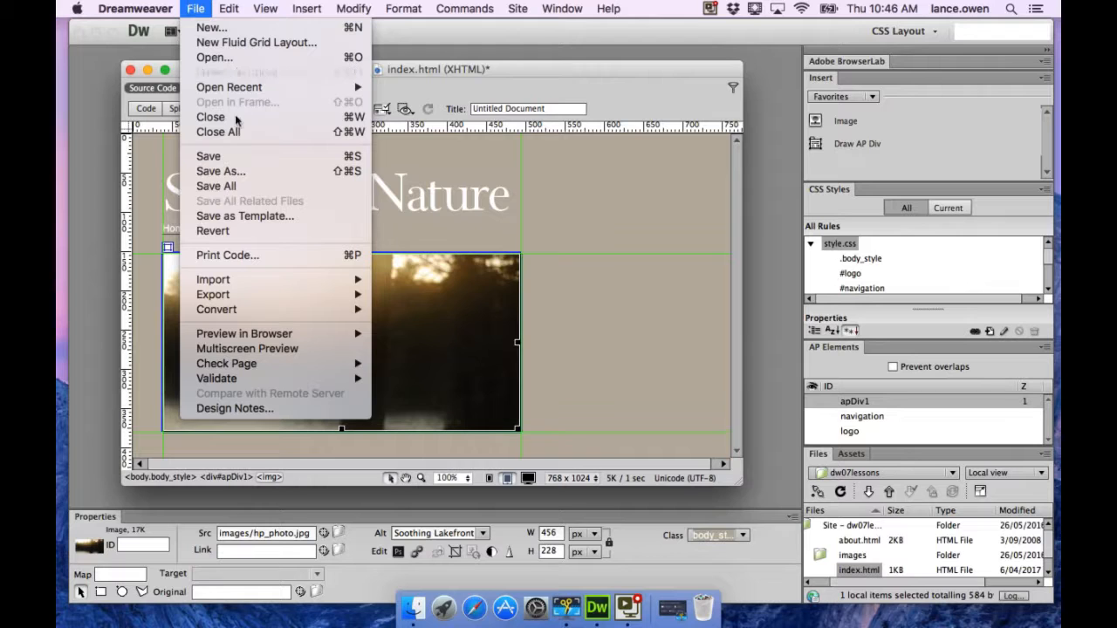
left_click(220, 185)
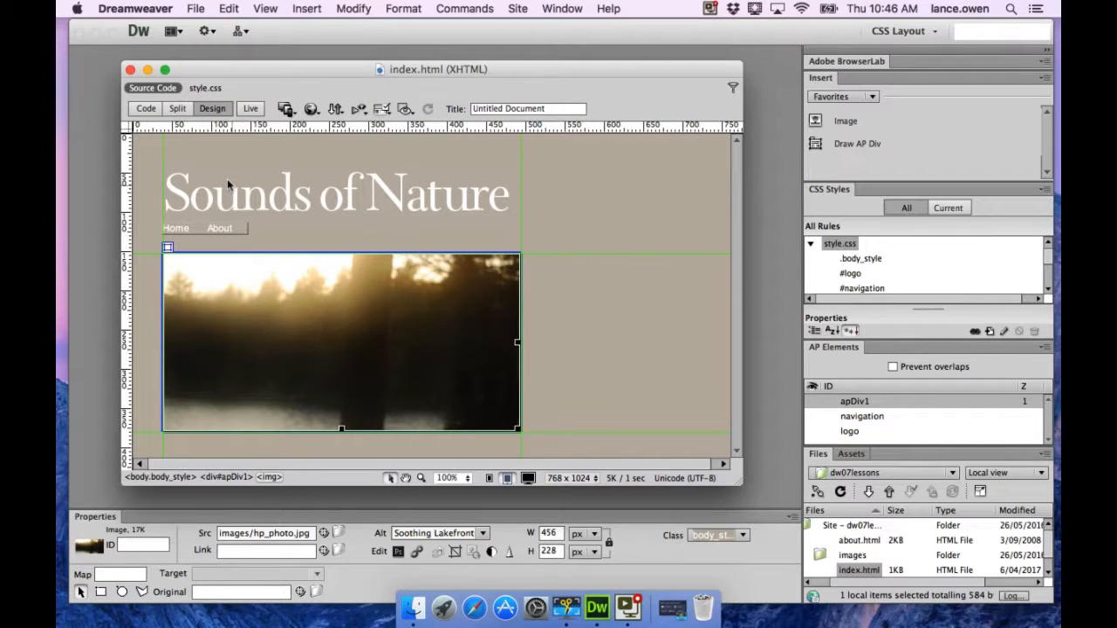
left_click(194, 9)
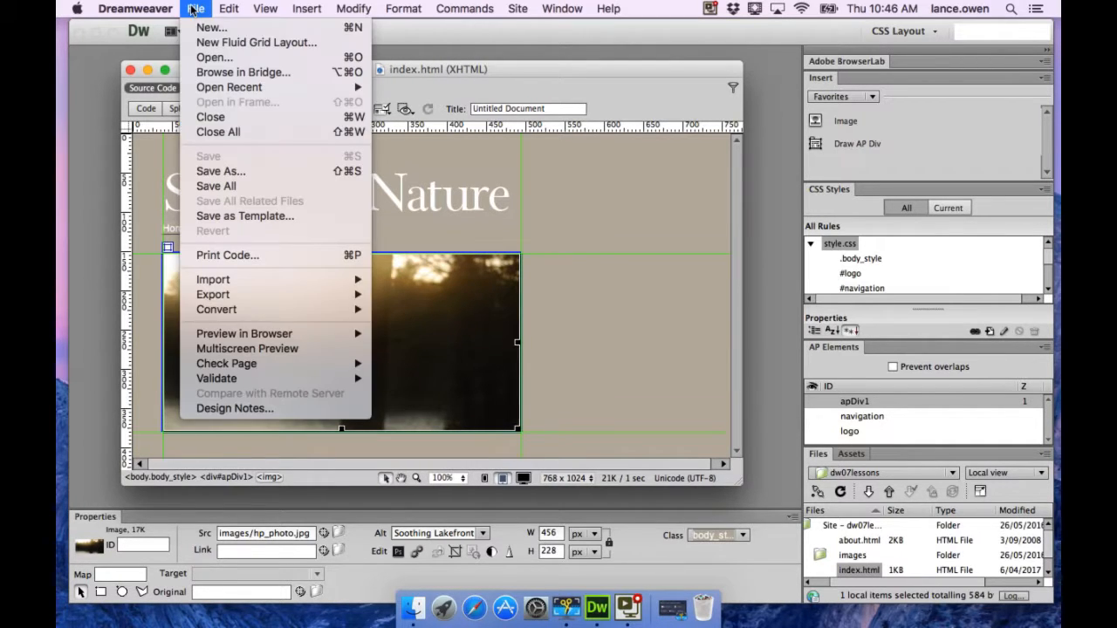
mouse_move(253, 337)
left_click(397, 335)
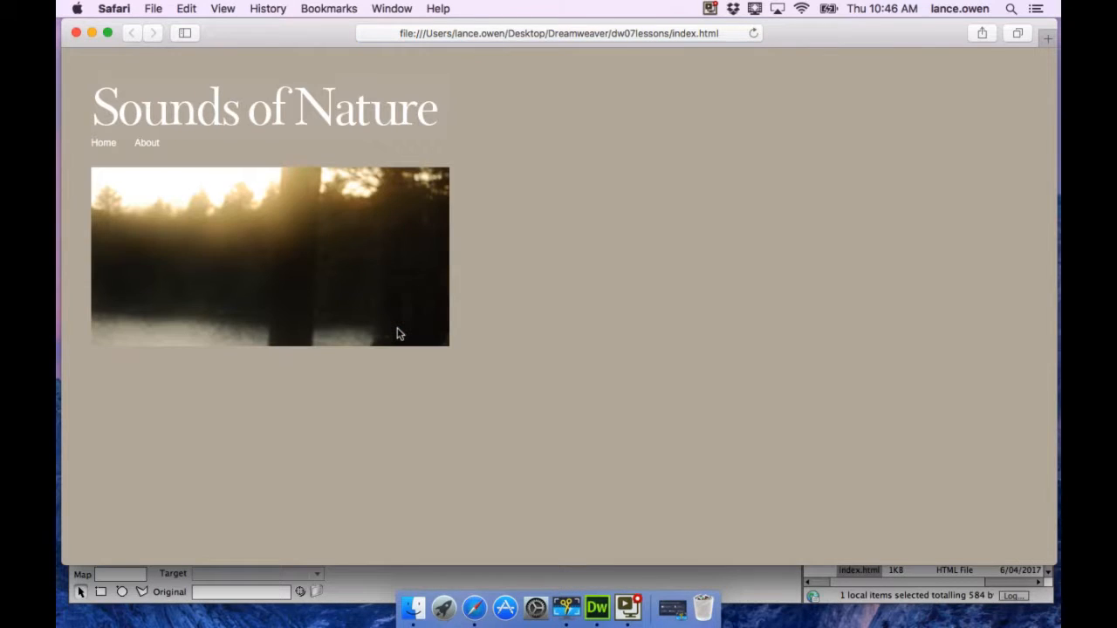